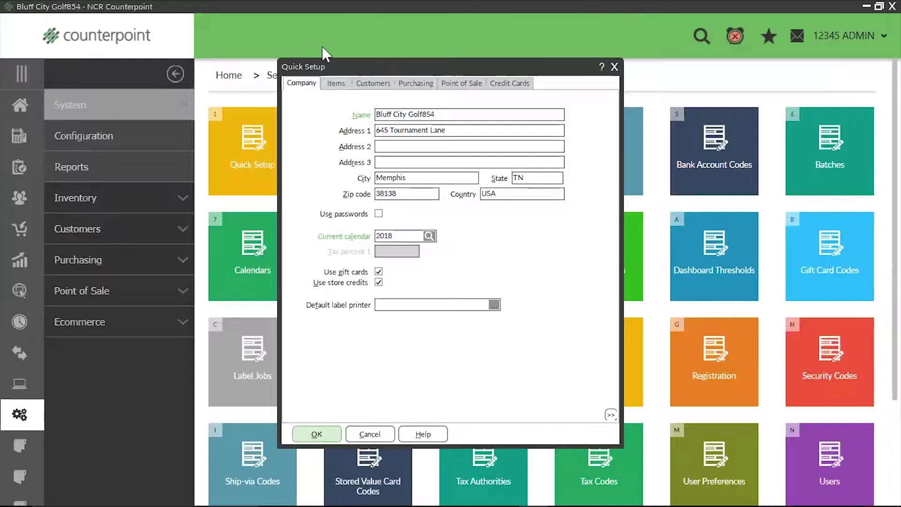
- Review the user-defined customer profile fields and display labels in Quick Setup, including B-Month and Anniversary, and close it
left_click(373, 83)
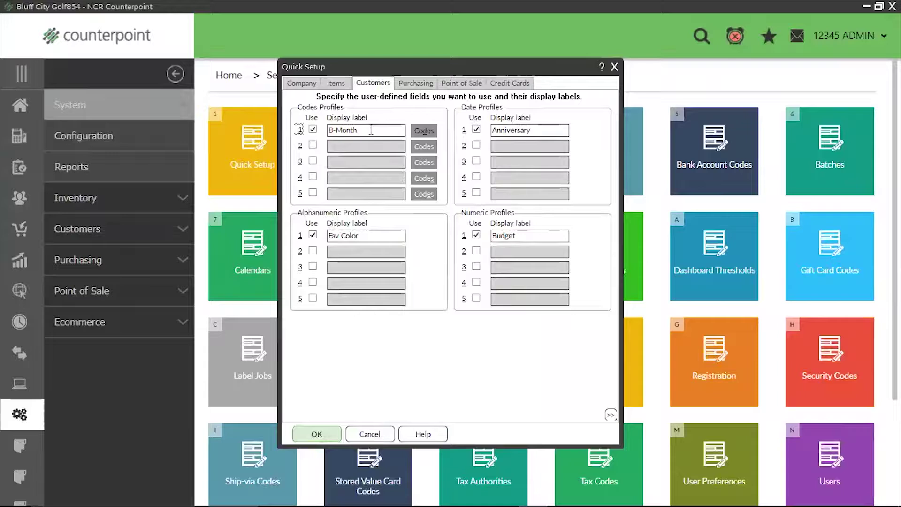
left_click_drag(371, 130, 328, 131)
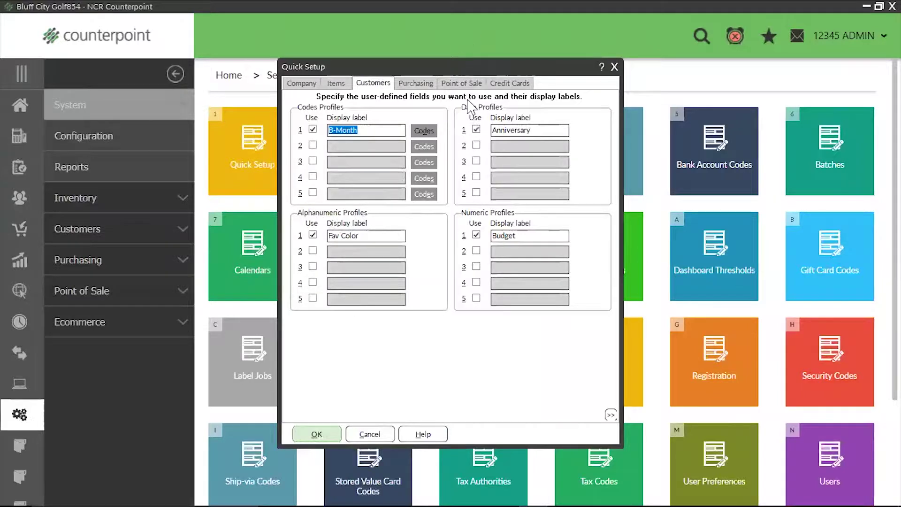
left_click(540, 131)
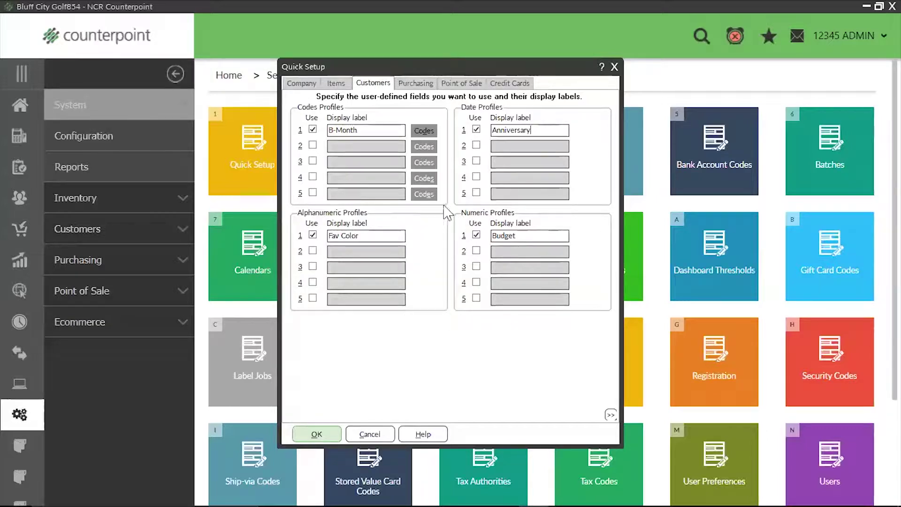
left_click(614, 68)
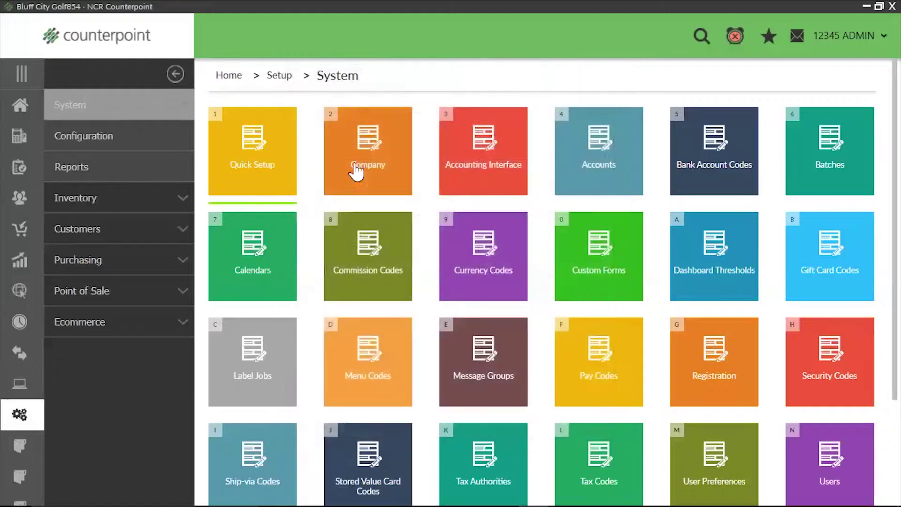
- Go to customer maintenance and open the record of the seventh customer in the lookup list
left_click(16, 111)
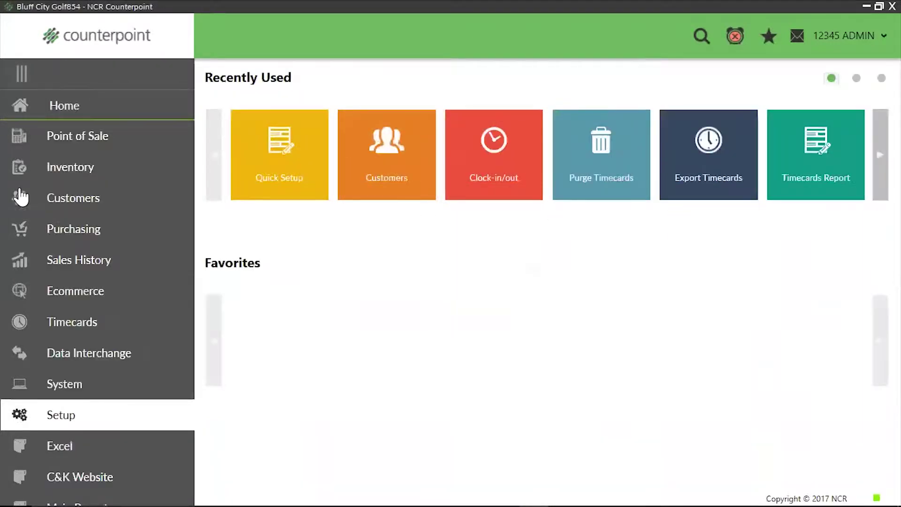
left_click(46, 202)
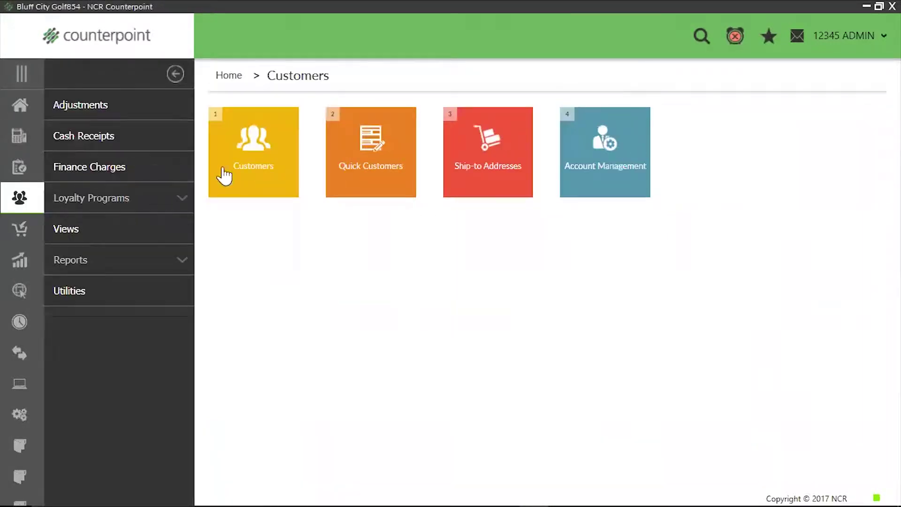
left_click(238, 168)
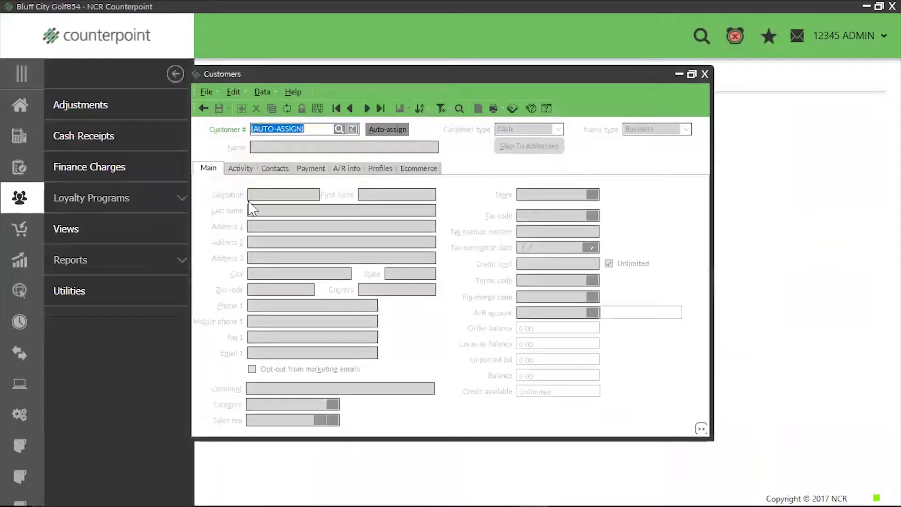
left_click(338, 129)
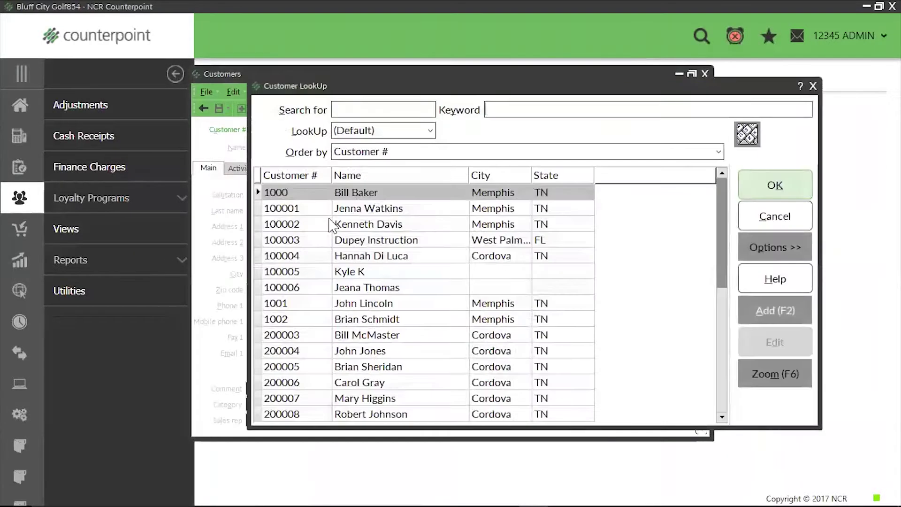
left_click(400, 287)
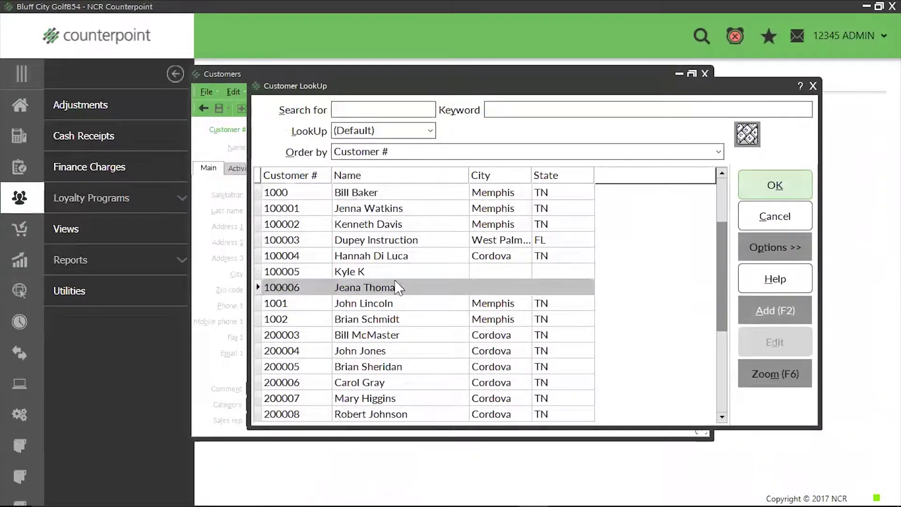
left_click(772, 187)
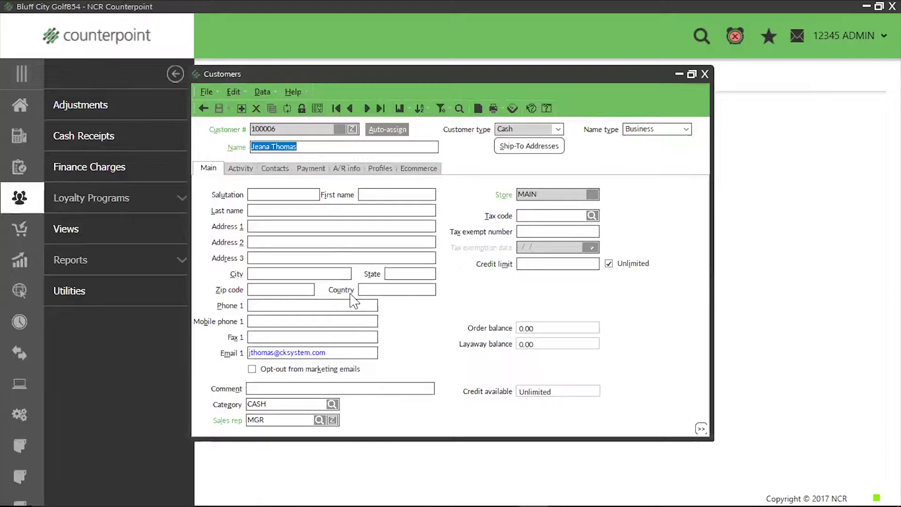
- Show the customer's profile fields and choose the MAY code for B-Month from the profile code lookup
left_click(382, 169)
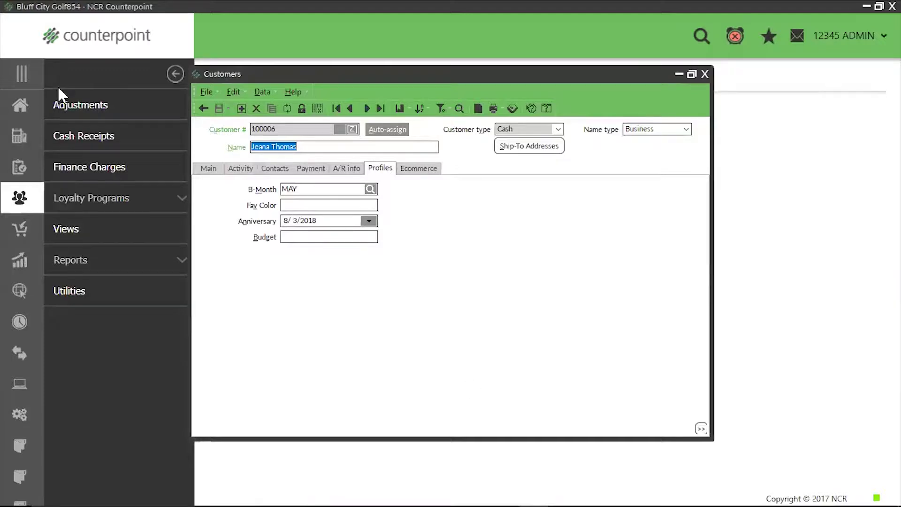
left_click(321, 193)
double_click(321, 193)
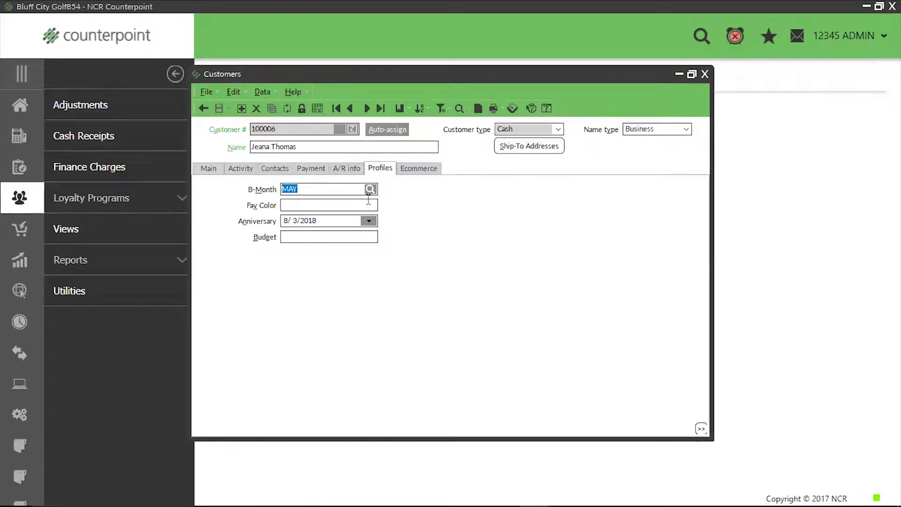
left_click(371, 189)
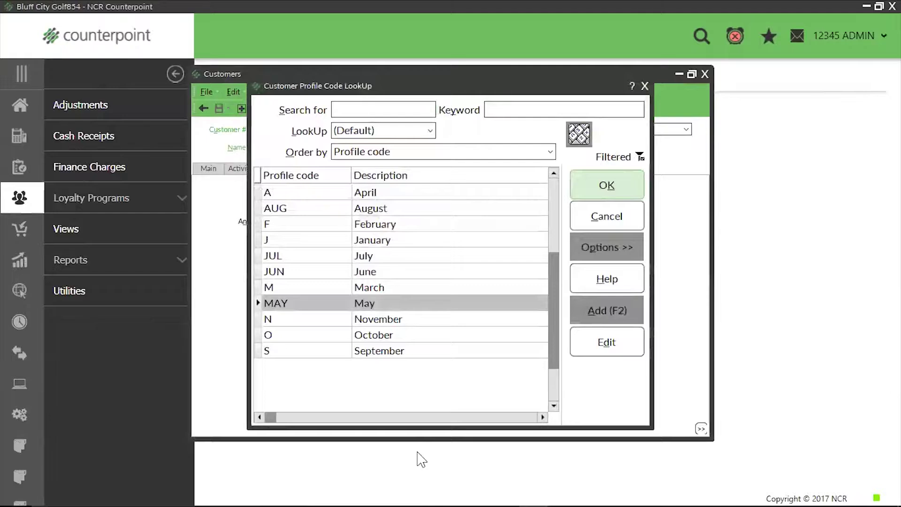
left_click(606, 184)
- Enter Blue as the customer's Fav Color and view the calendar for the Anniversary date
left_click(294, 206)
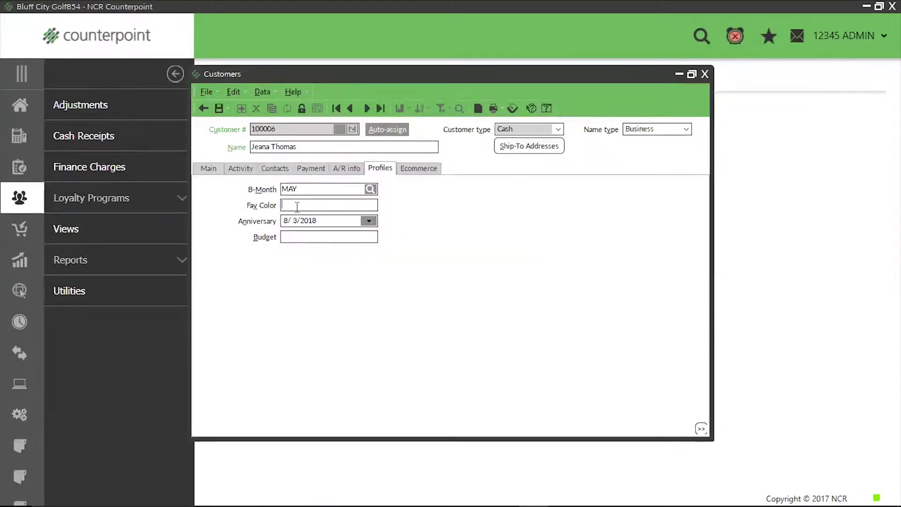
type("123")
type("Blue")
key("BackSpace")
key("BackSpace")
key("BackSpace")
key("BackSpace")
key("BackSpace")
key("BackSpace")
key("BackSpace")
type("Blue")
key("Tab")
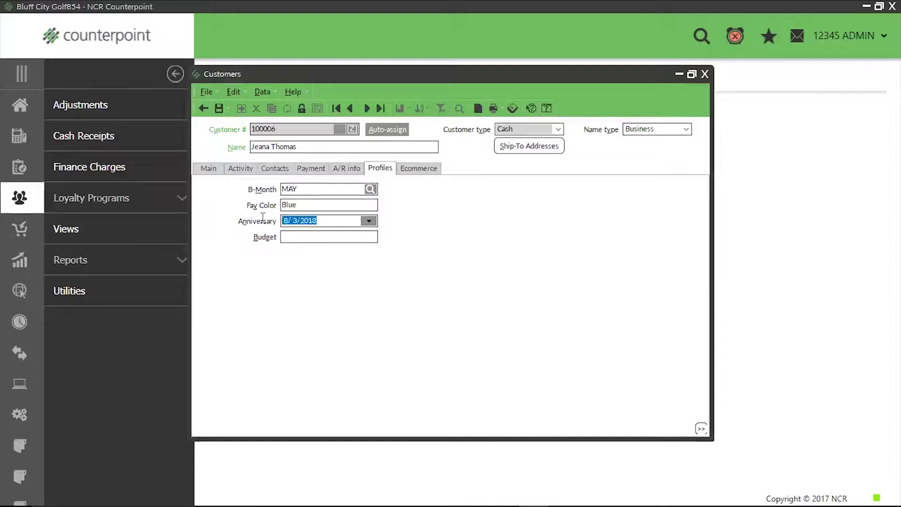
left_click(369, 221)
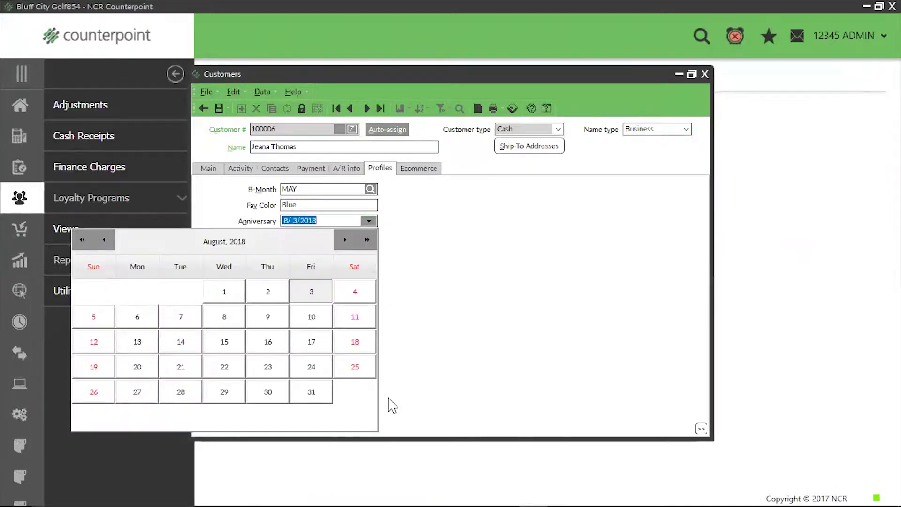
left_click(473, 293)
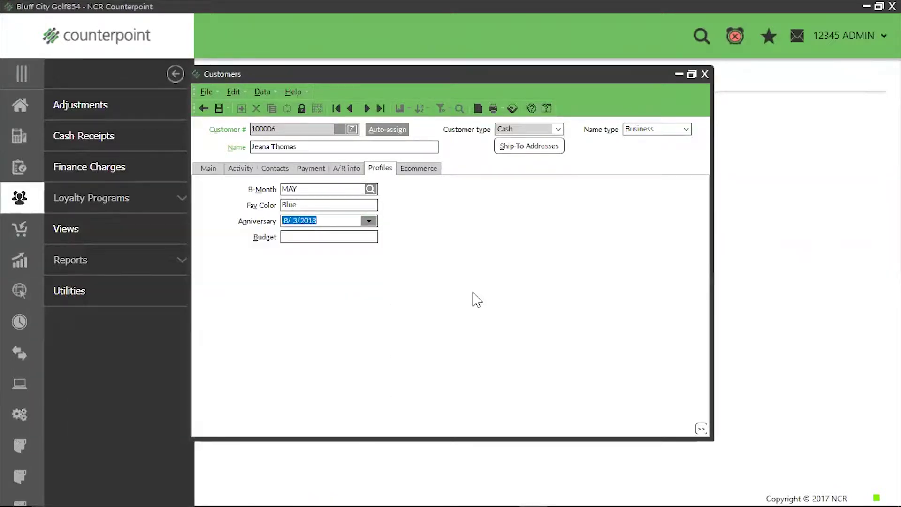
- Set the customer's Budget to 50 and save the customer record
left_click(323, 239)
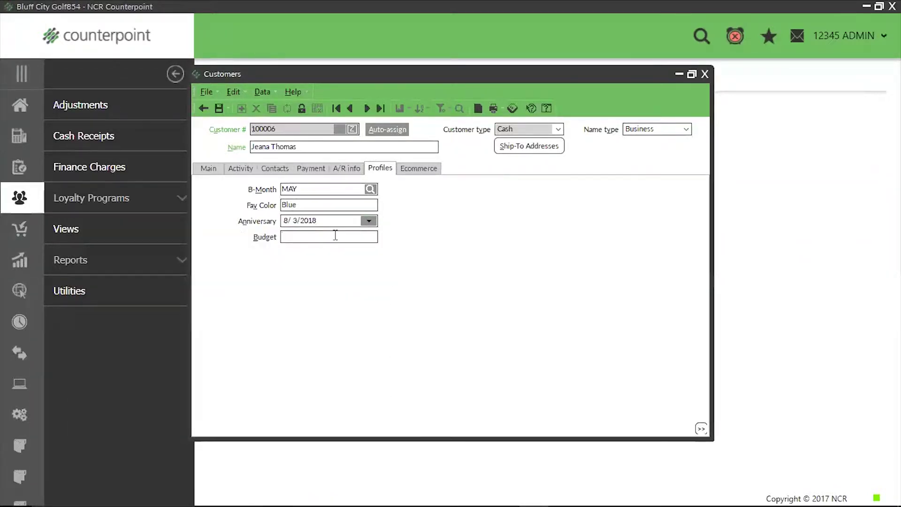
type("50")
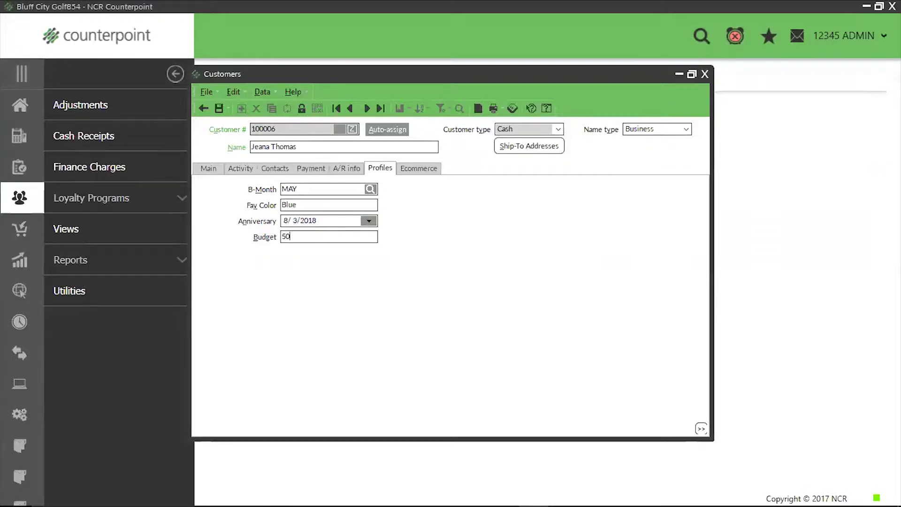
key("Tab")
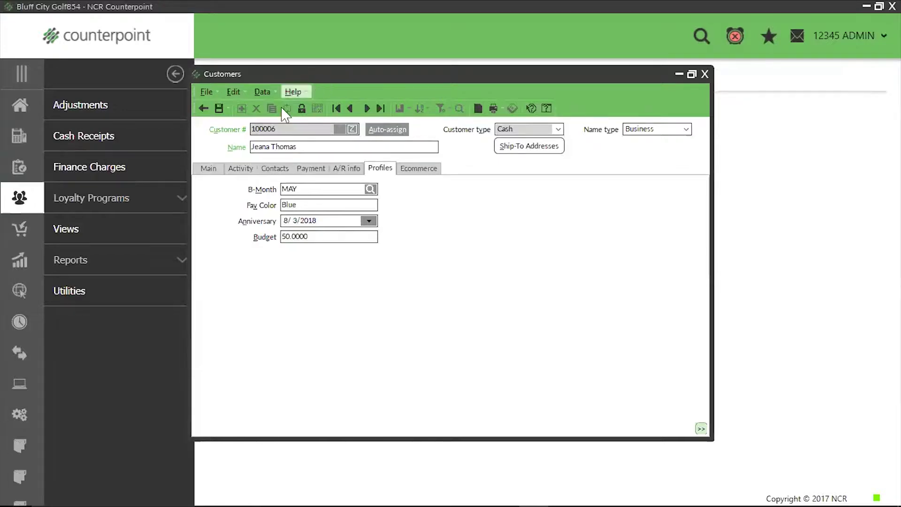
left_click(218, 108)
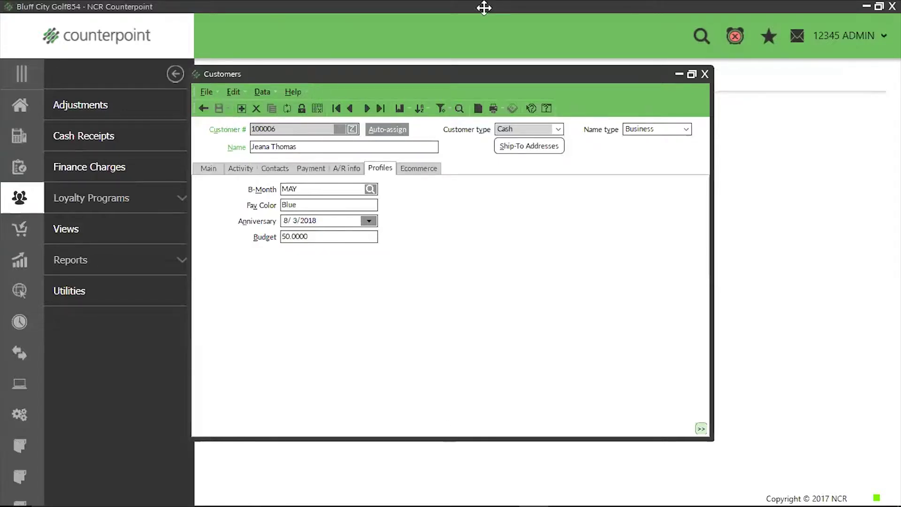
- Open the filter of the customer lookup and switch it to the customizable condition view
left_click(458, 108)
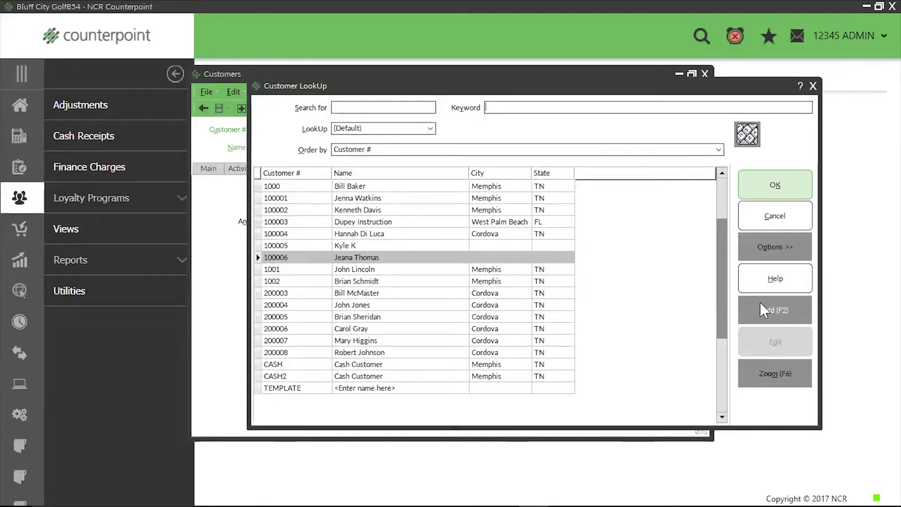
left_click(774, 242)
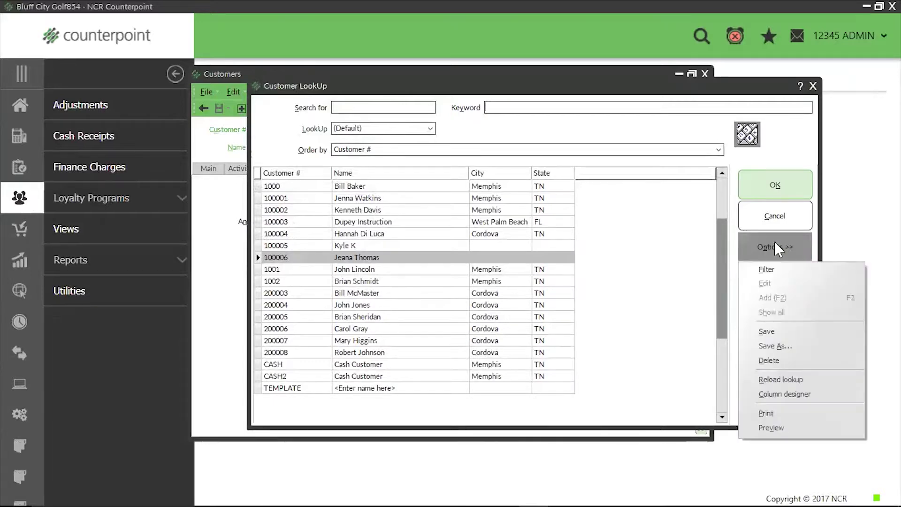
left_click(765, 270)
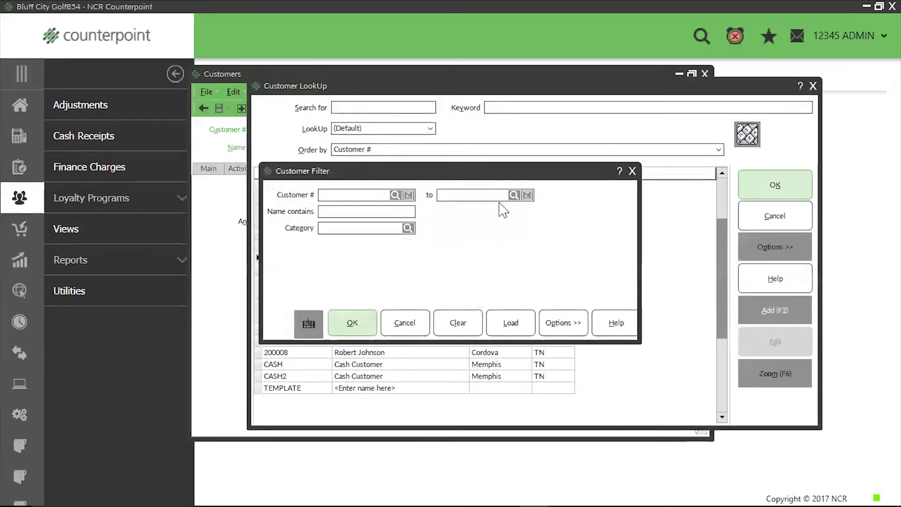
right_click(507, 242)
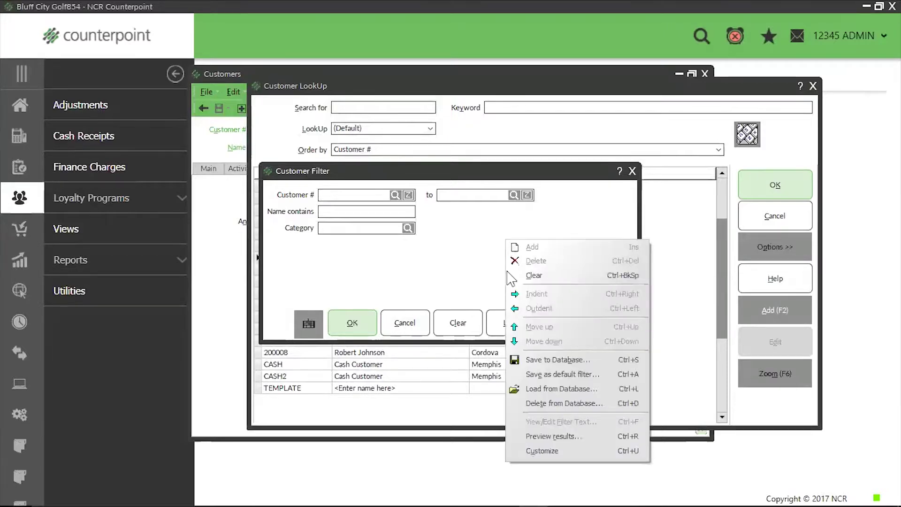
left_click(535, 451)
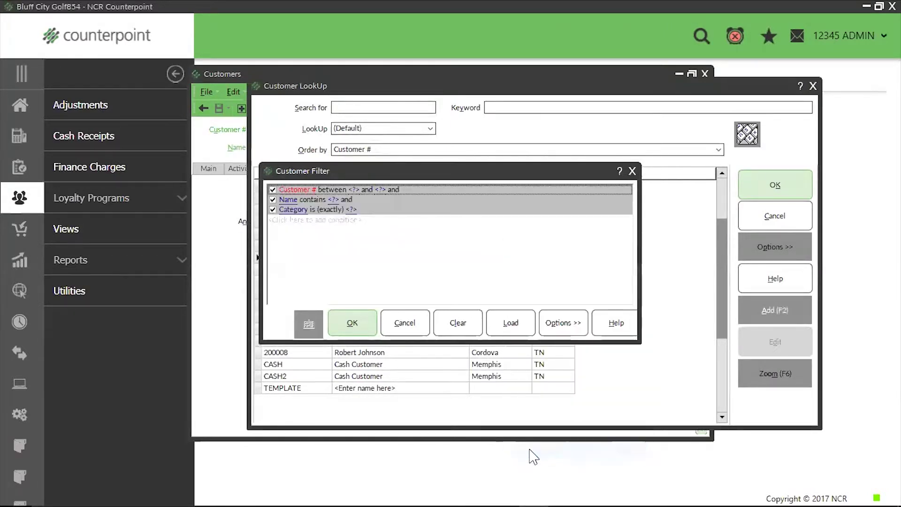
- Add a "B-Month is (exactly)" condition to the customer filter and return to the simplified view
left_click(297, 220)
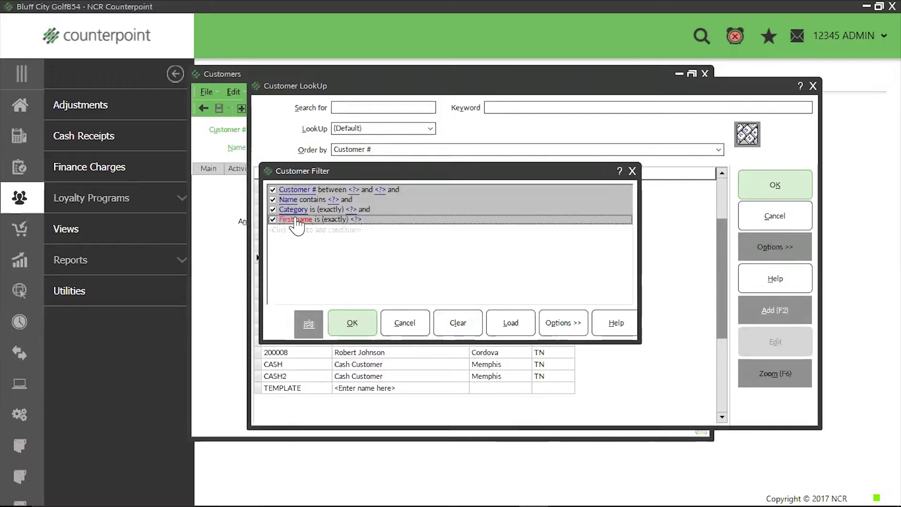
left_click(296, 219)
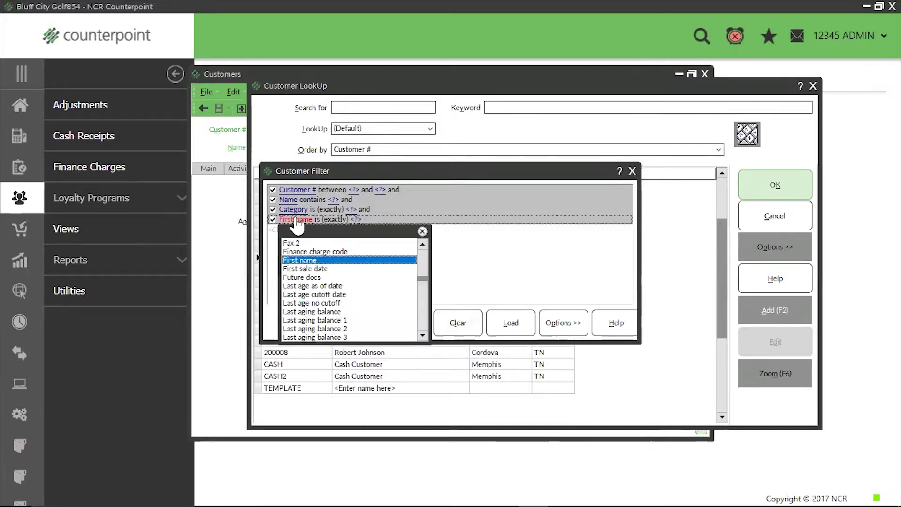
key("b")
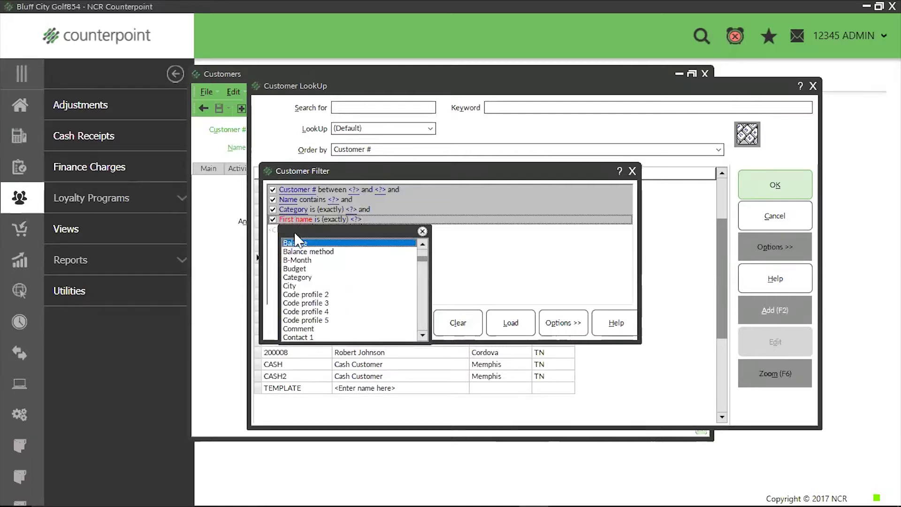
left_click(289, 260)
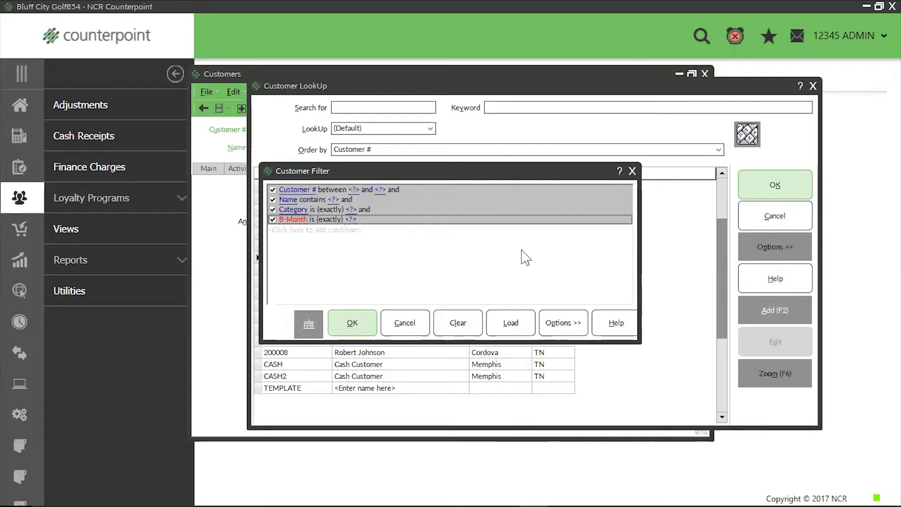
right_click(494, 241)
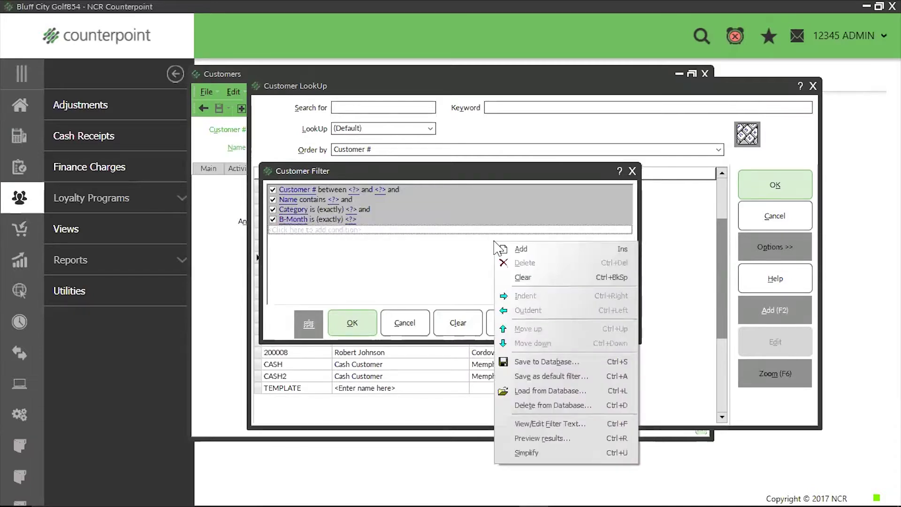
left_click(535, 453)
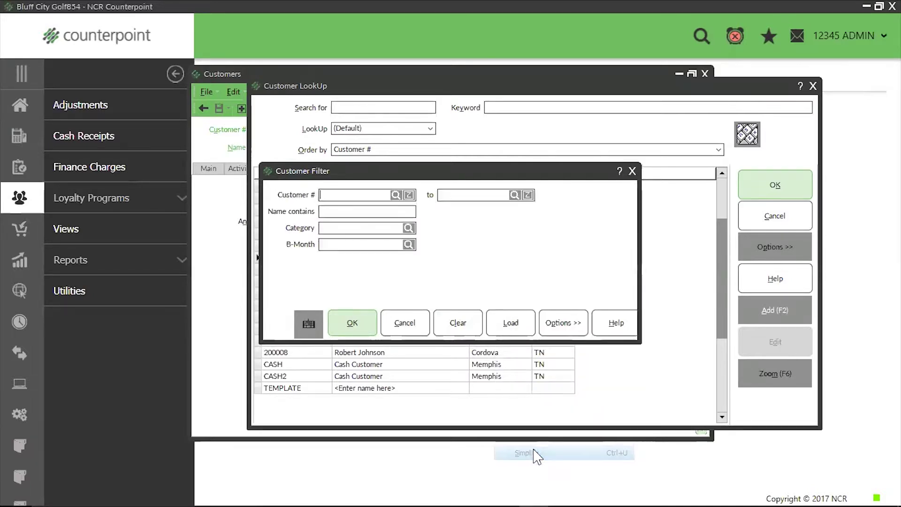
- Filter the customer lookup by the August profile code for B-Month
left_click(409, 245)
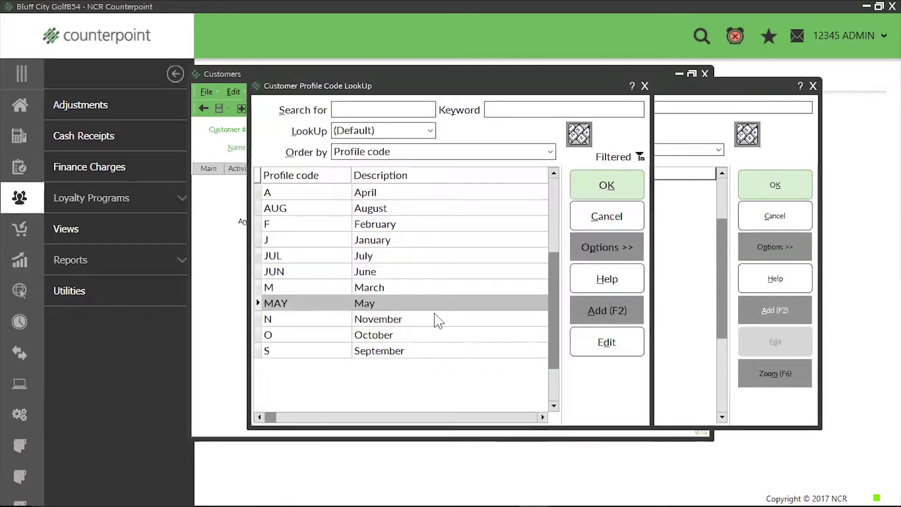
left_click(406, 207)
left_click(591, 183)
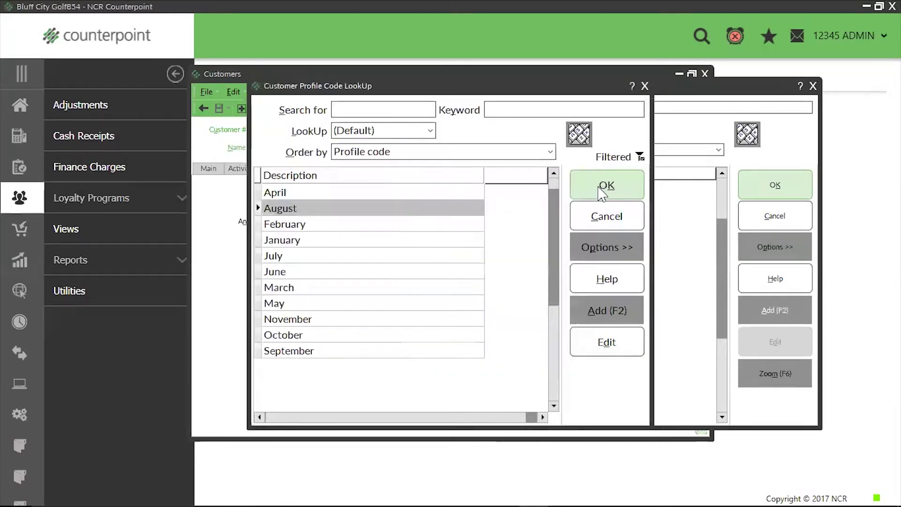
left_click(352, 323)
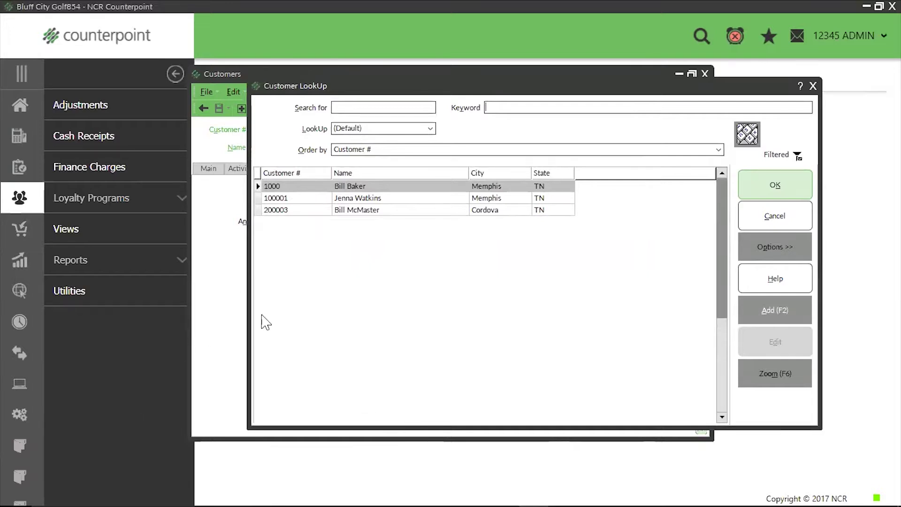
- Open the column designer for the customer lookup's results
right_click(410, 198)
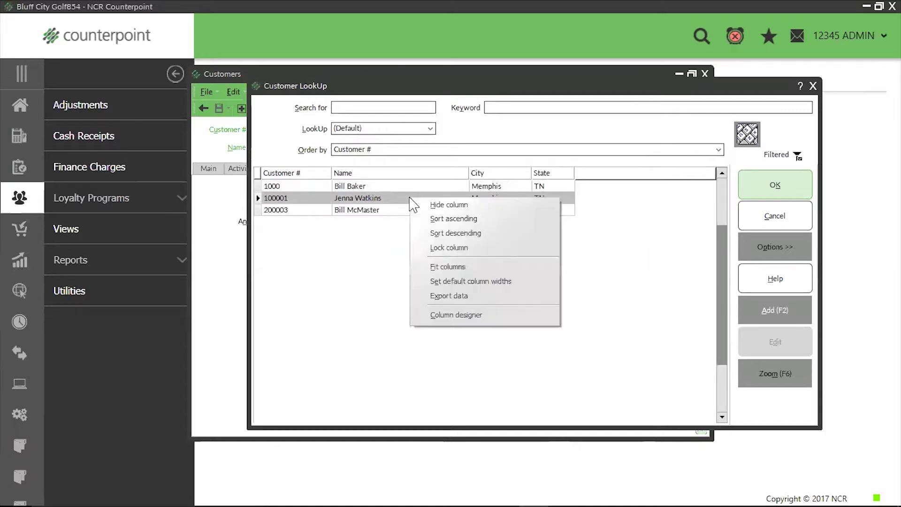
left_click(447, 315)
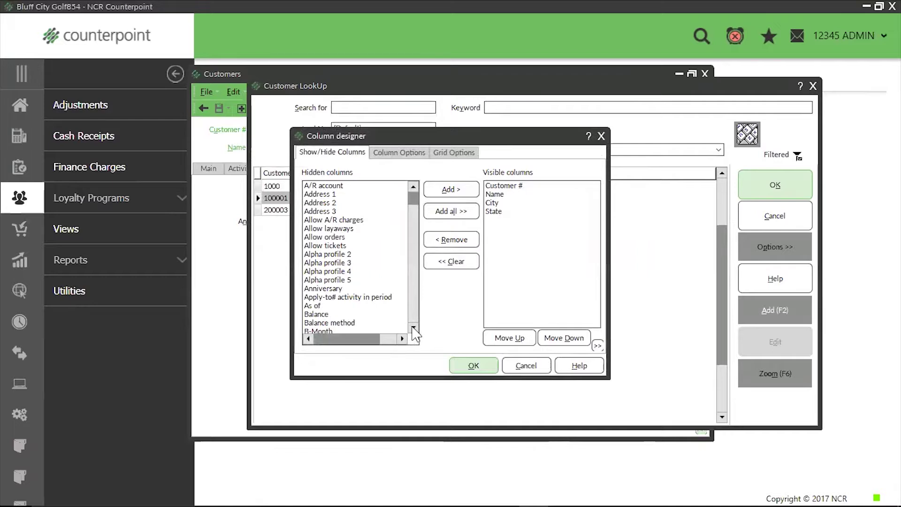
- Try B-Month as a visible column of the customer lookup and remove it again
left_click(414, 328)
left_click(413, 328)
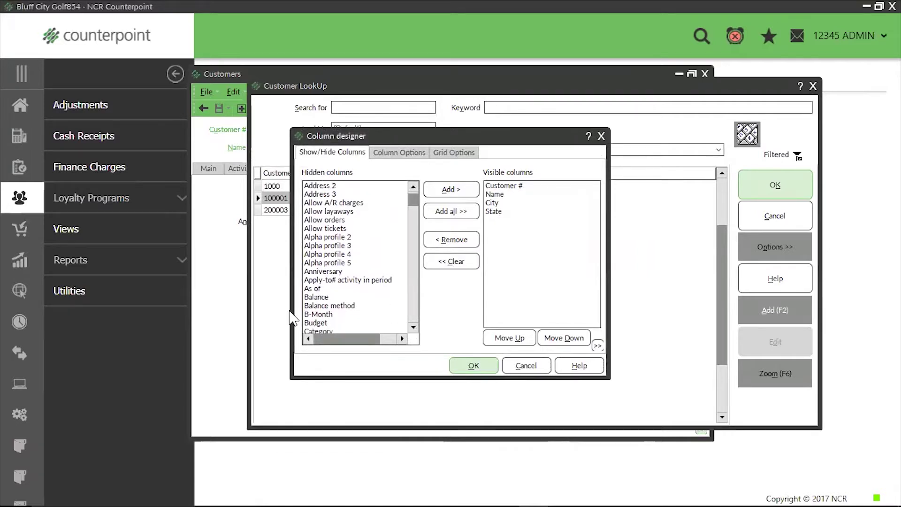
left_click(307, 315)
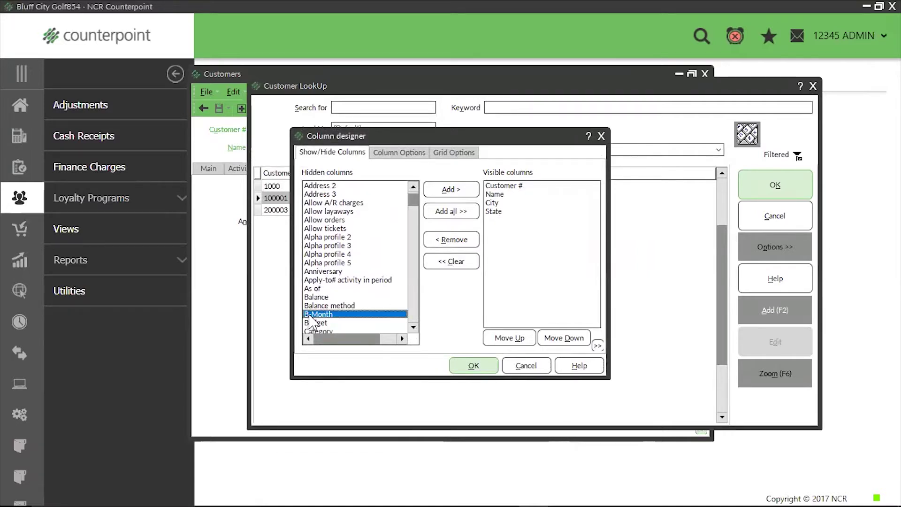
double_click(308, 314)
double_click(499, 220)
- Add the Address 1 column between Name and City in the customer lookup and widen it to fit the addresses
scroll(353, 242, "up", 2)
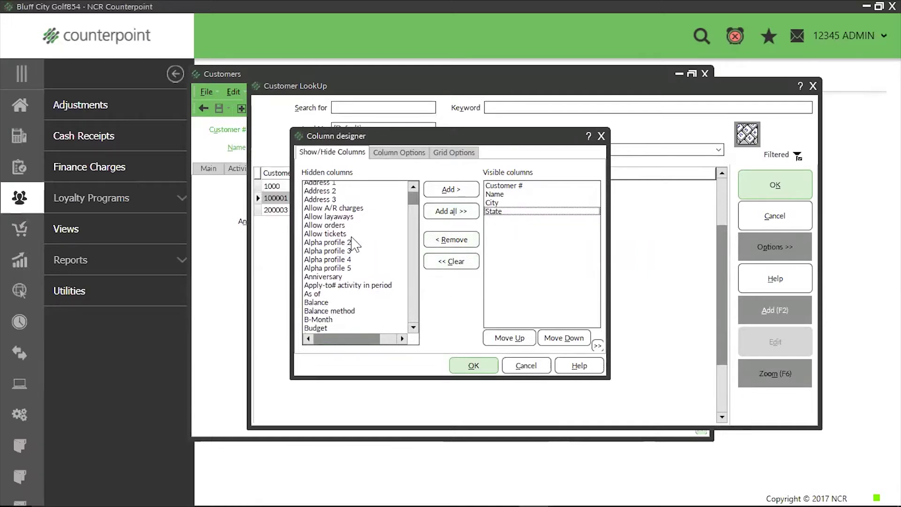
double_click(323, 195)
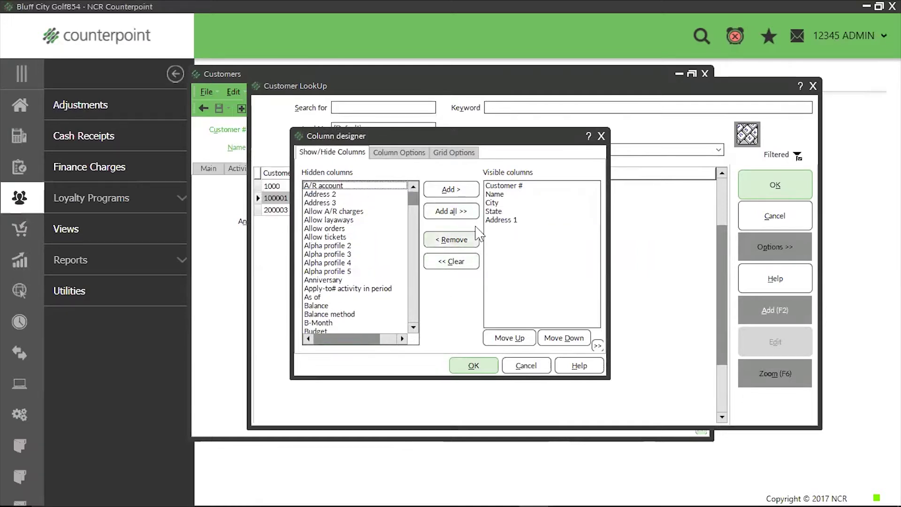
left_click(501, 220)
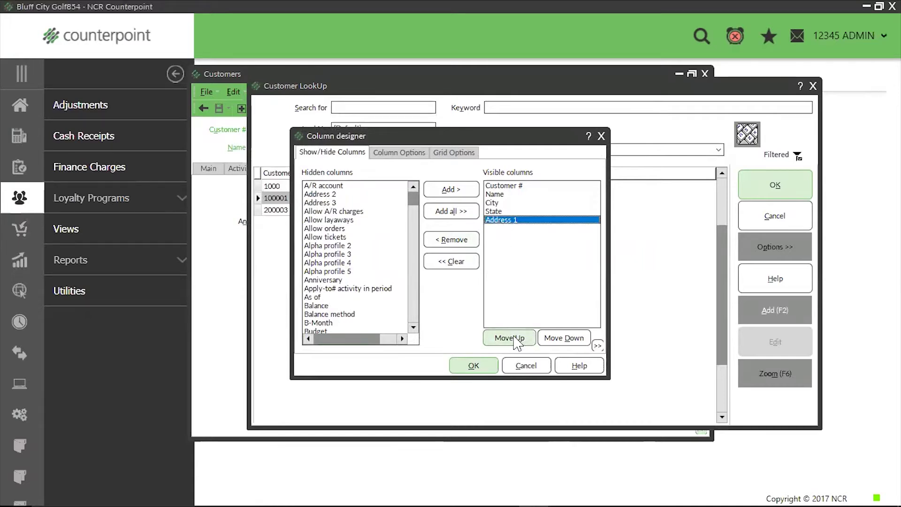
left_click(515, 338)
left_click(515, 338)
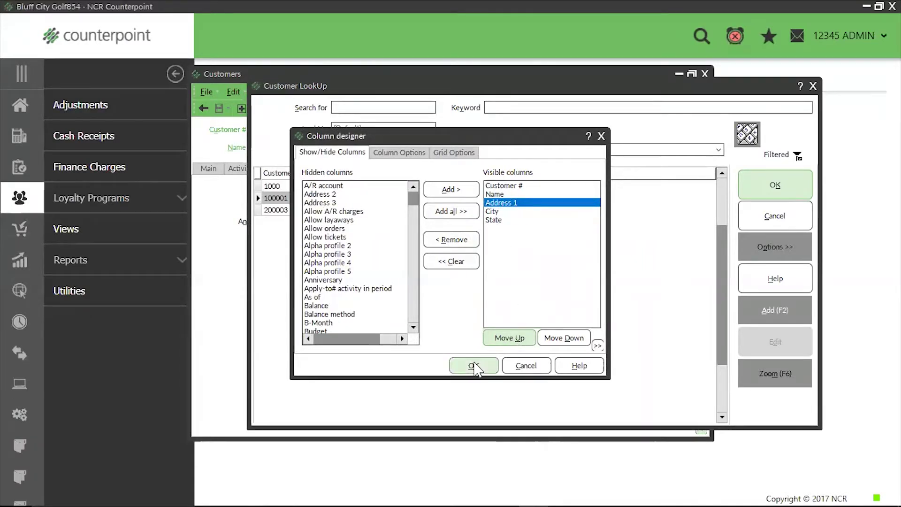
left_click(473, 365)
left_click_drag(468, 173, 502, 182)
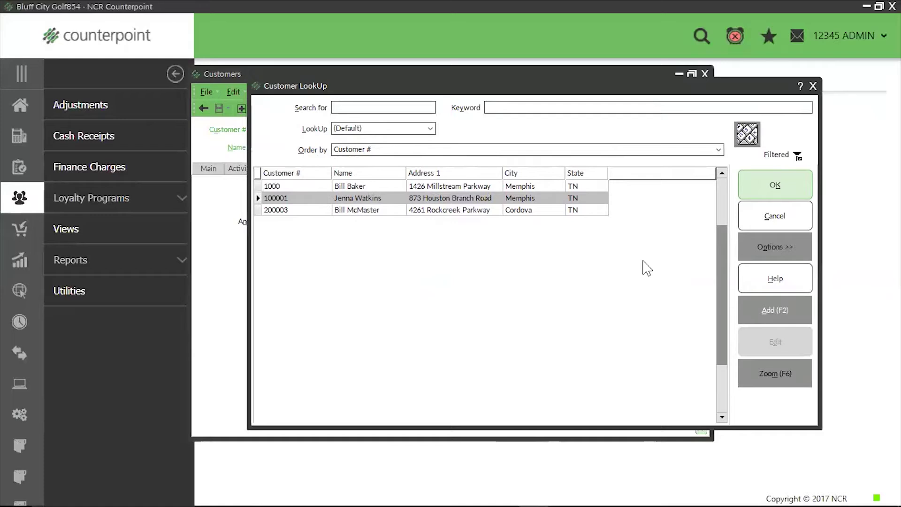
- Preview the filtered customer lookup as a report and export it in Acrobat Format (PDF) with Application as the destination
left_click(762, 251)
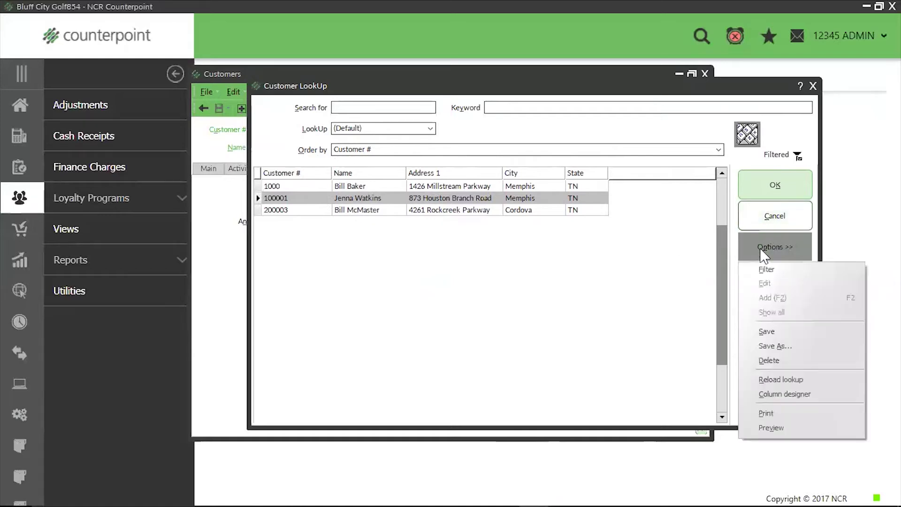
left_click(771, 428)
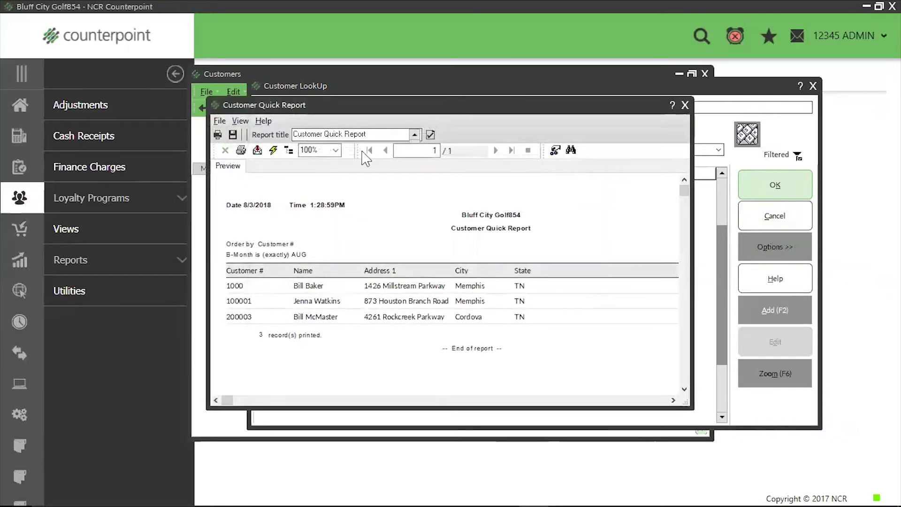
left_click(256, 151)
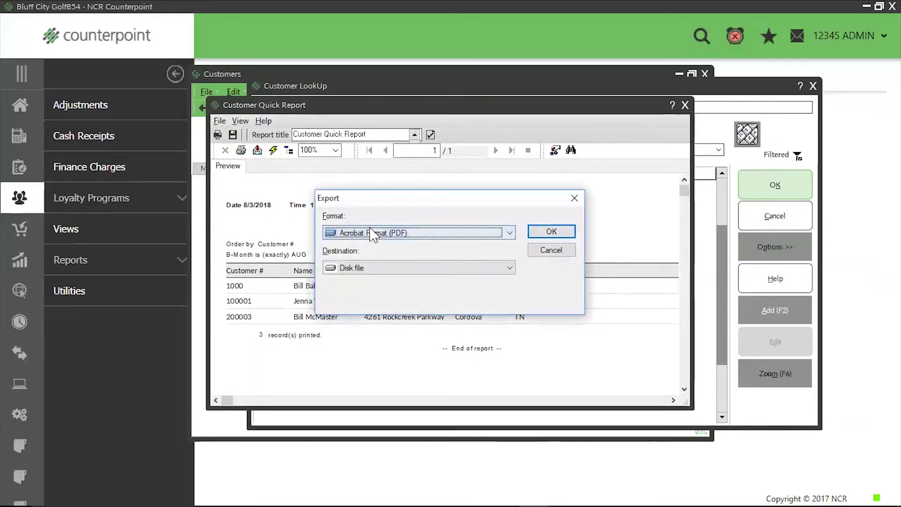
left_click(509, 232)
left_click(512, 244)
left_click(506, 272)
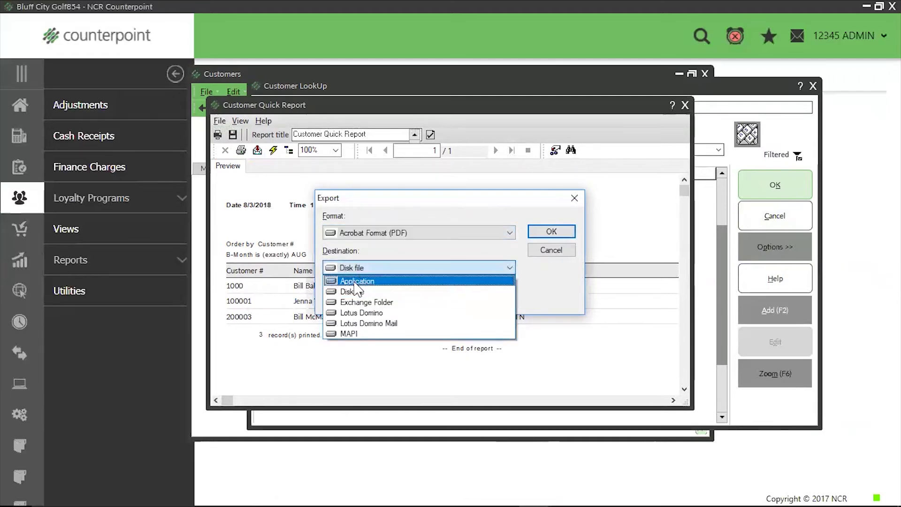
left_click(358, 281)
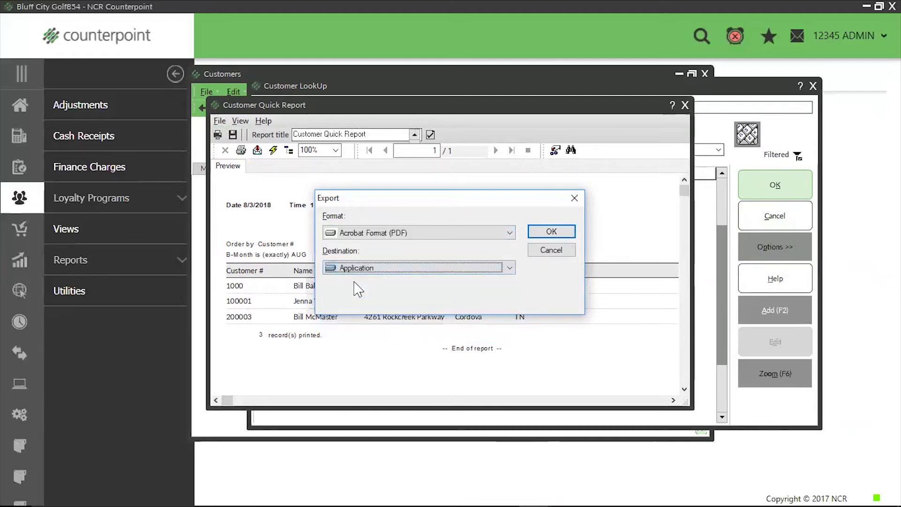
left_click(552, 232)
left_click(562, 306)
left_click(280, 230)
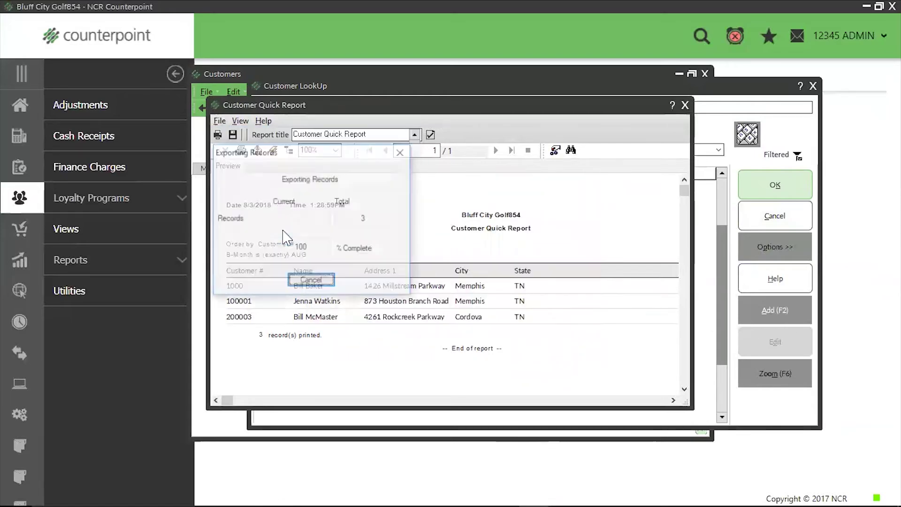